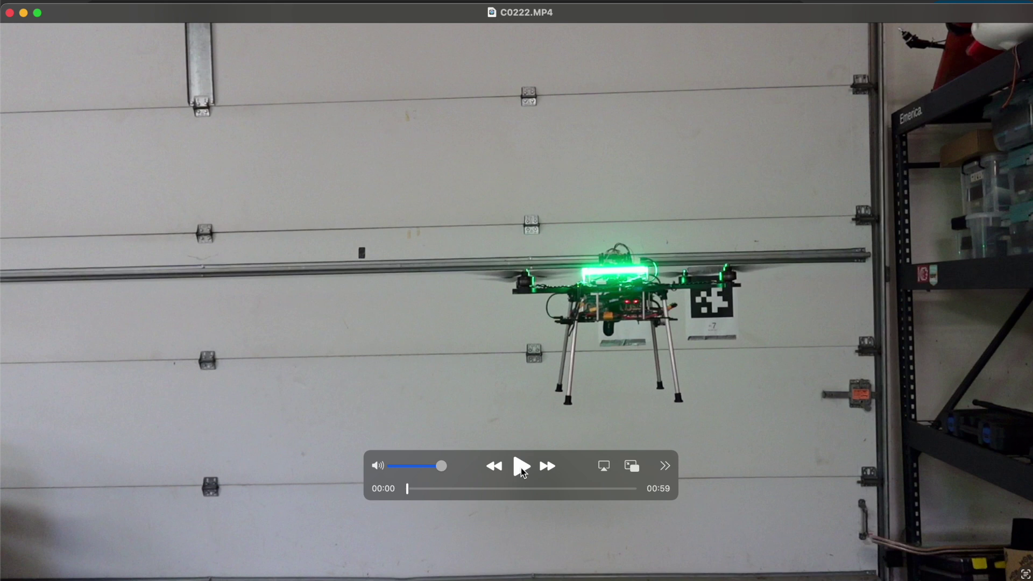
Play the drone flight clip C0222.MP4
click(521, 466)
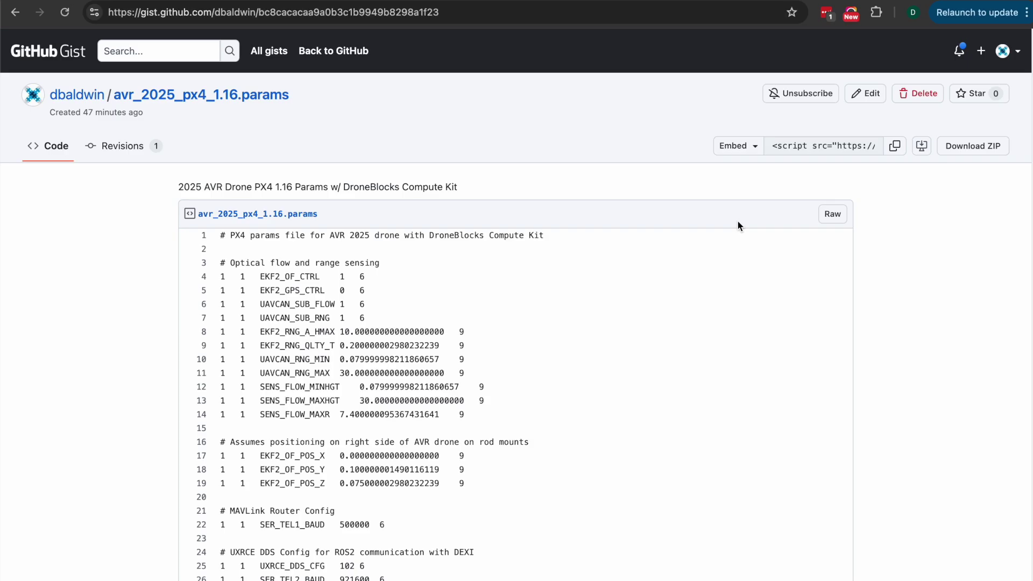
Look through the avr_2025_px4_1.16.params gist, from the optical flow settings down to the flight modes
scroll(738, 222, down, 3)
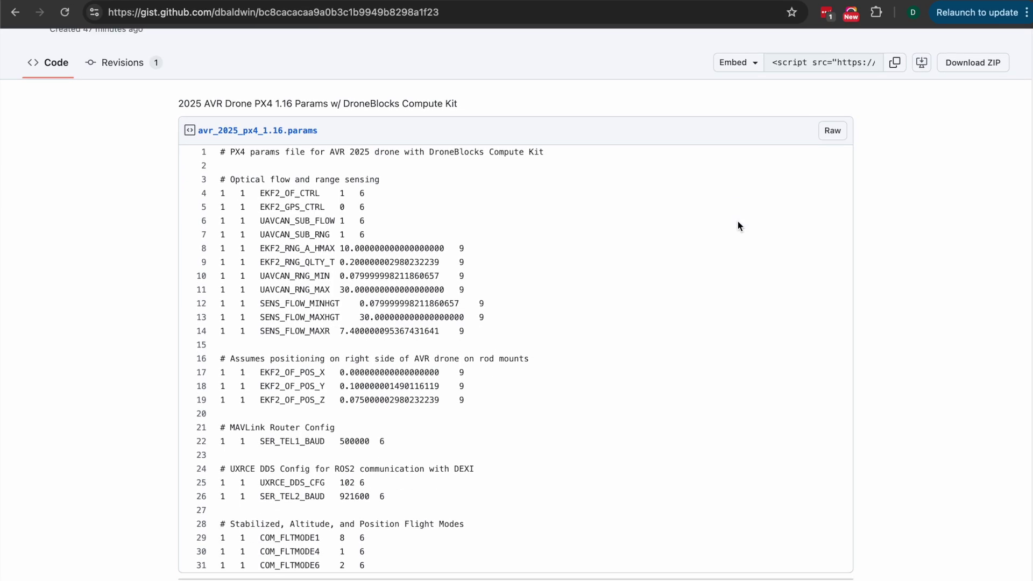
scroll(631, 244, up, 1)
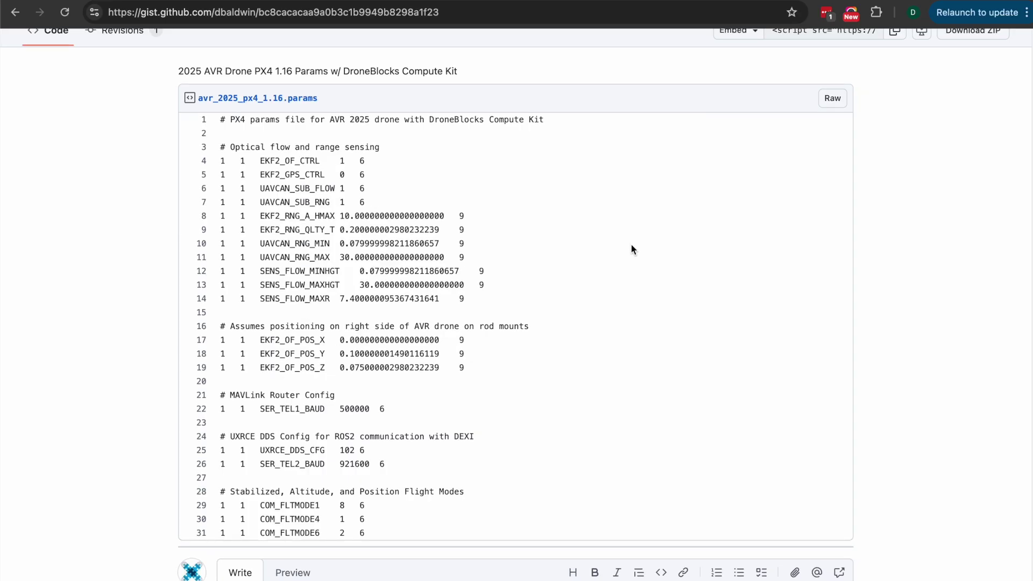
scroll(611, 236, down, 1)
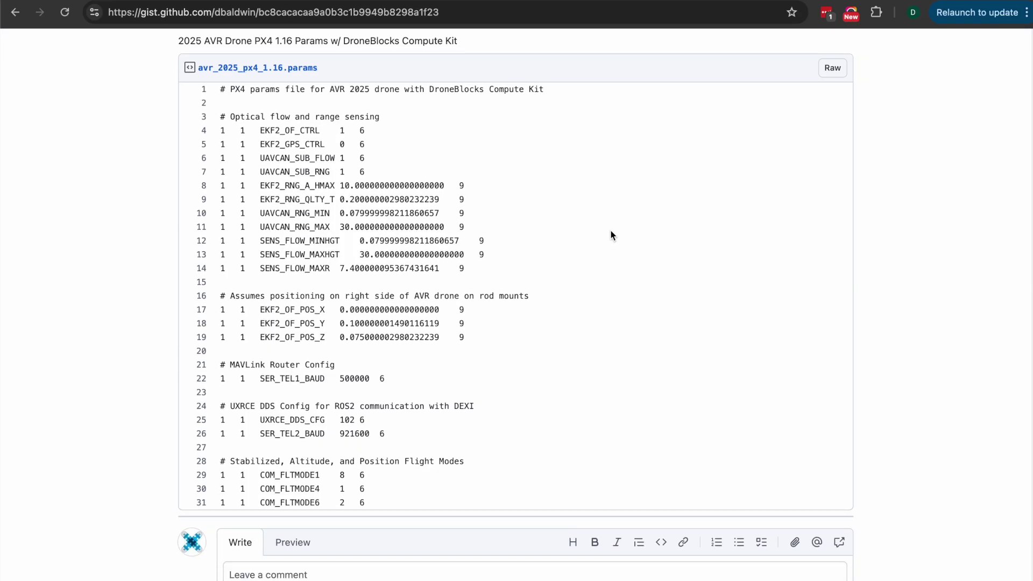
scroll(612, 235, up, 1)
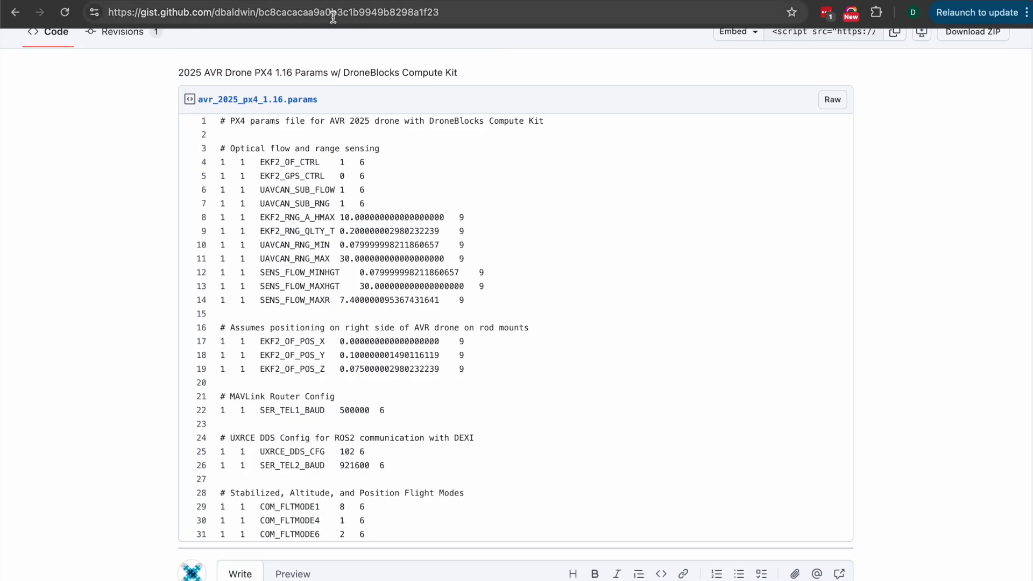
Examine the PX4 ARK Flow guide's hardware specifications, mounting orientation and the optical flow parameters listed for the flight controller
key(ctrl+Tab)
scroll(510, 259, up, 10)
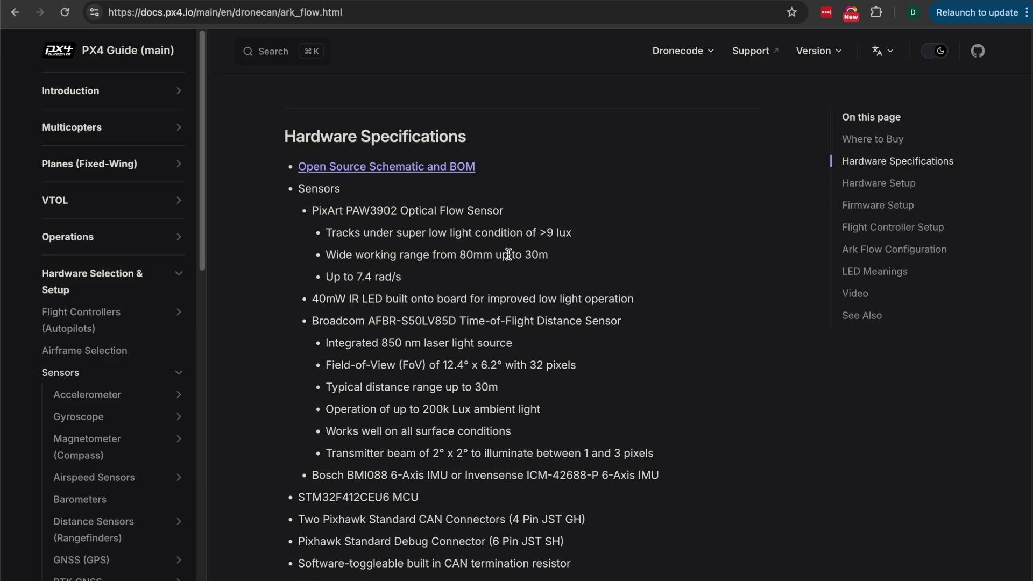
scroll(510, 259, down, 7)
scroll(510, 259, down, 15)
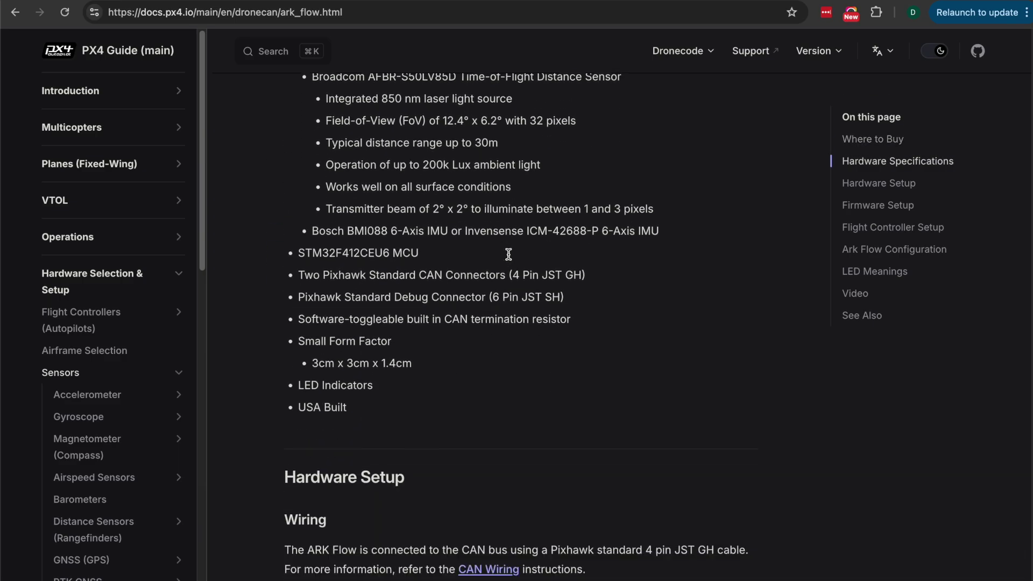
scroll(508, 255, up, 3)
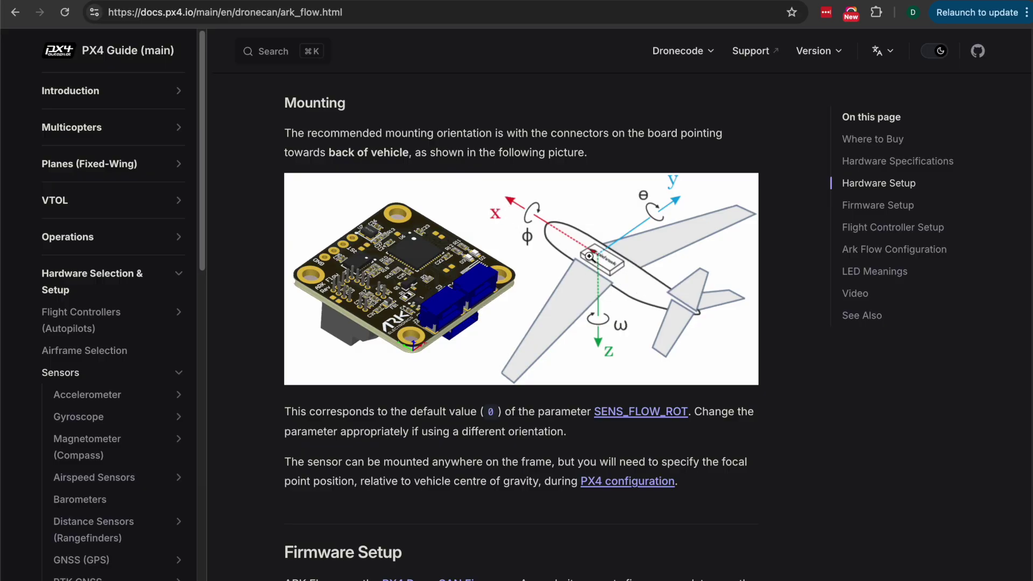
scroll(533, 213, down, 12)
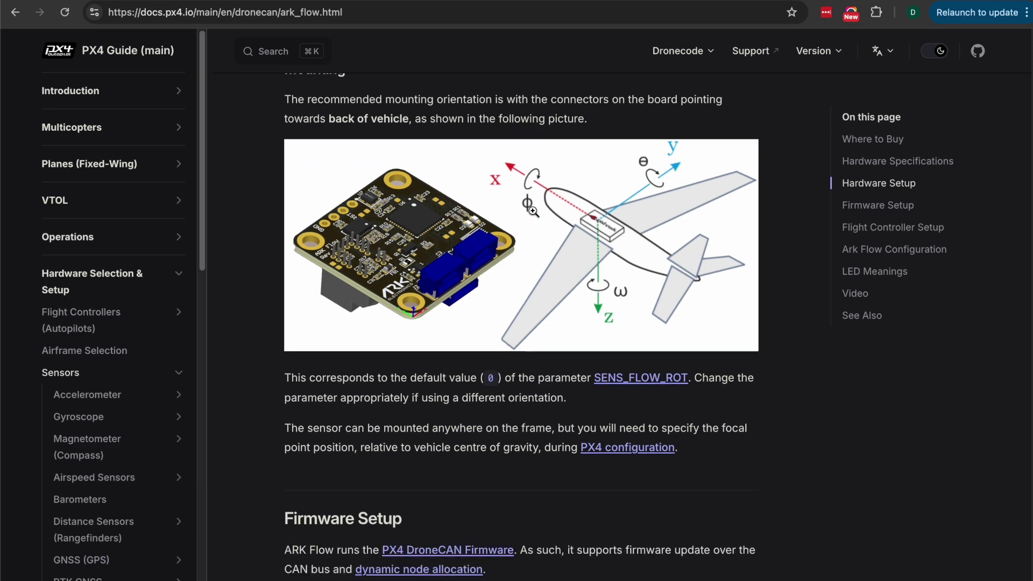
scroll(533, 214, down, 6)
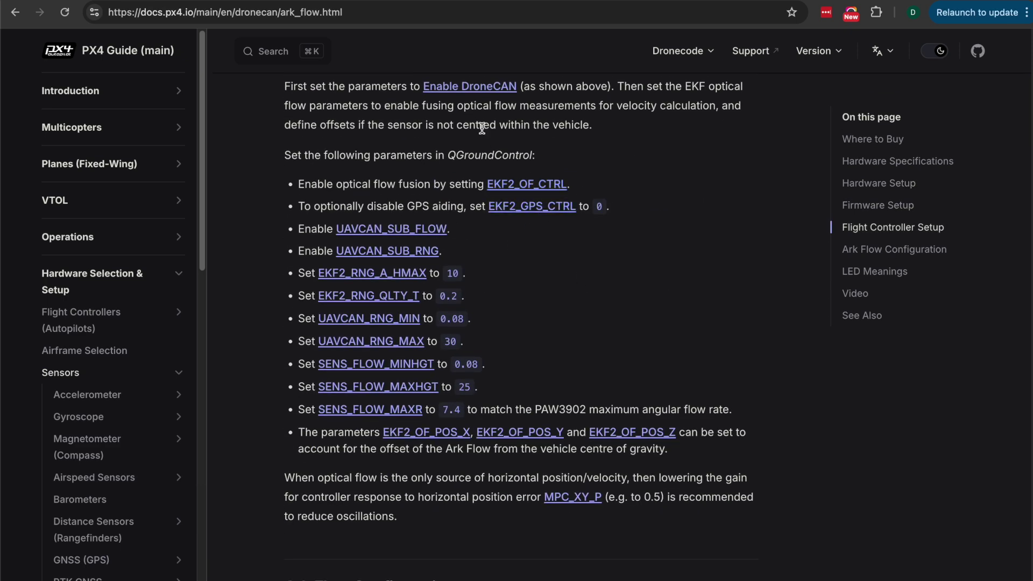
scroll(377, 127, down, 1)
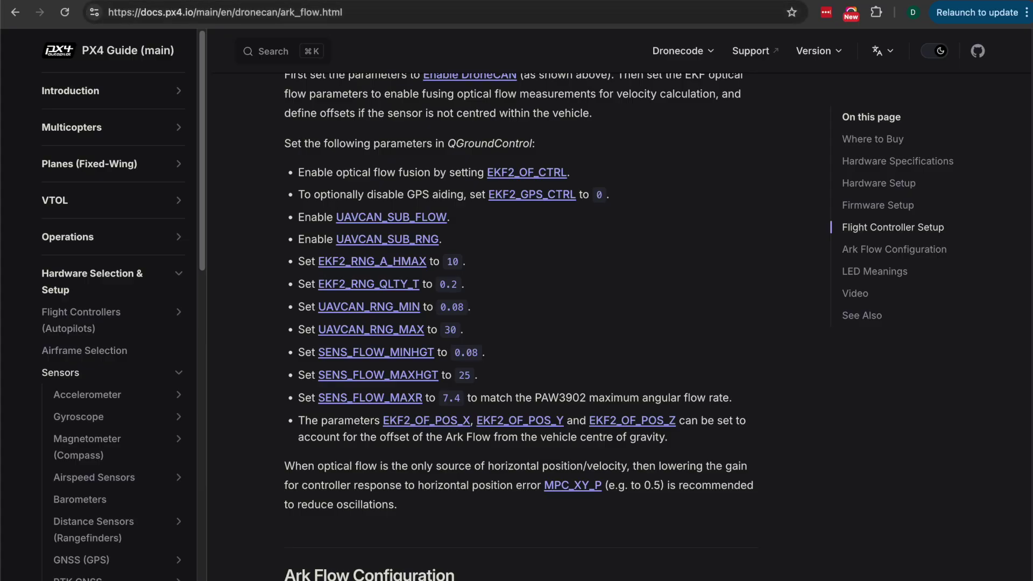
Return to the params gist and review its optical flow, range sensing and sensor position parameters
key(ctrl+Tab)
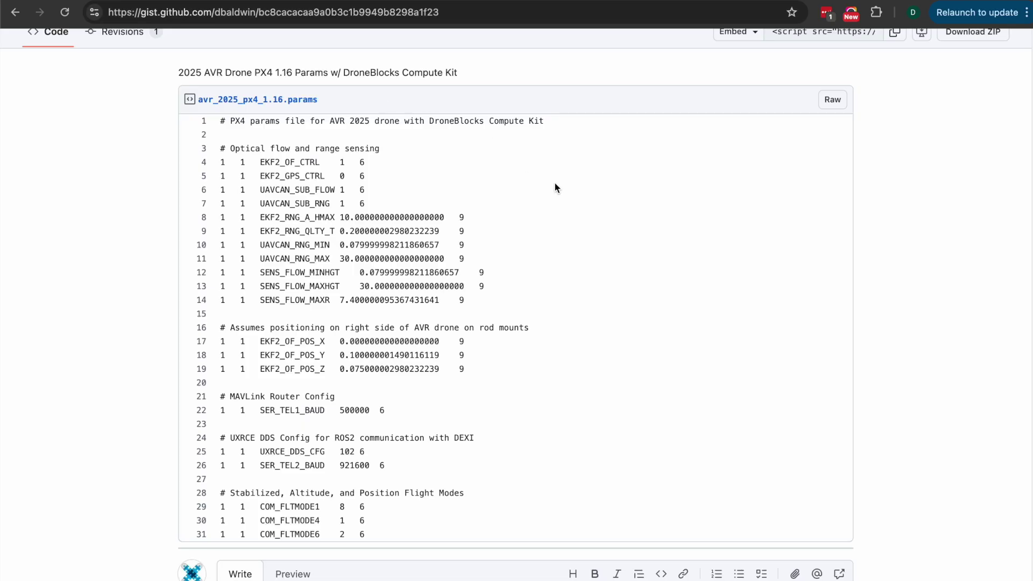
scroll(556, 188, down, 1)
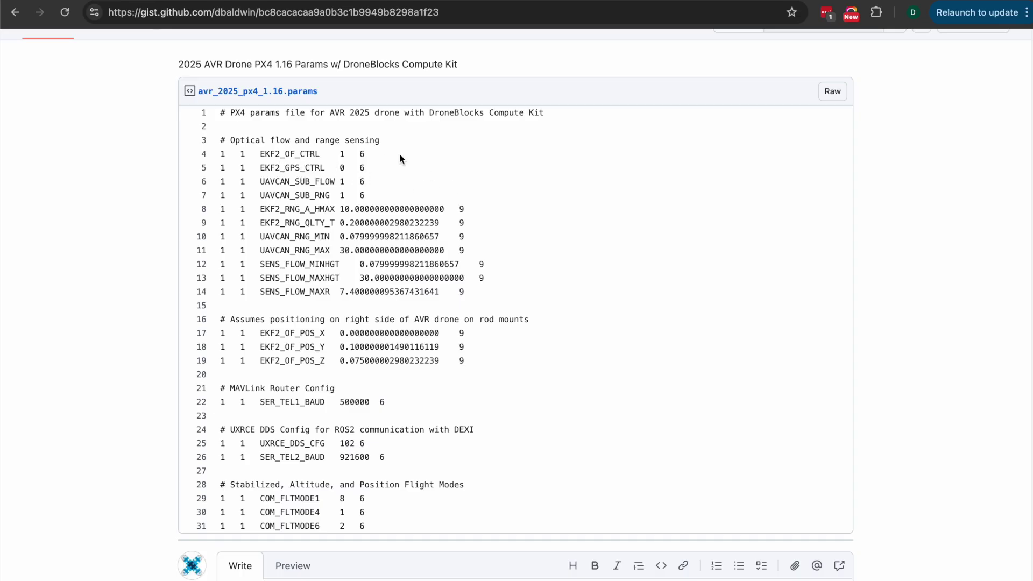
scroll(412, 164, down, 2)
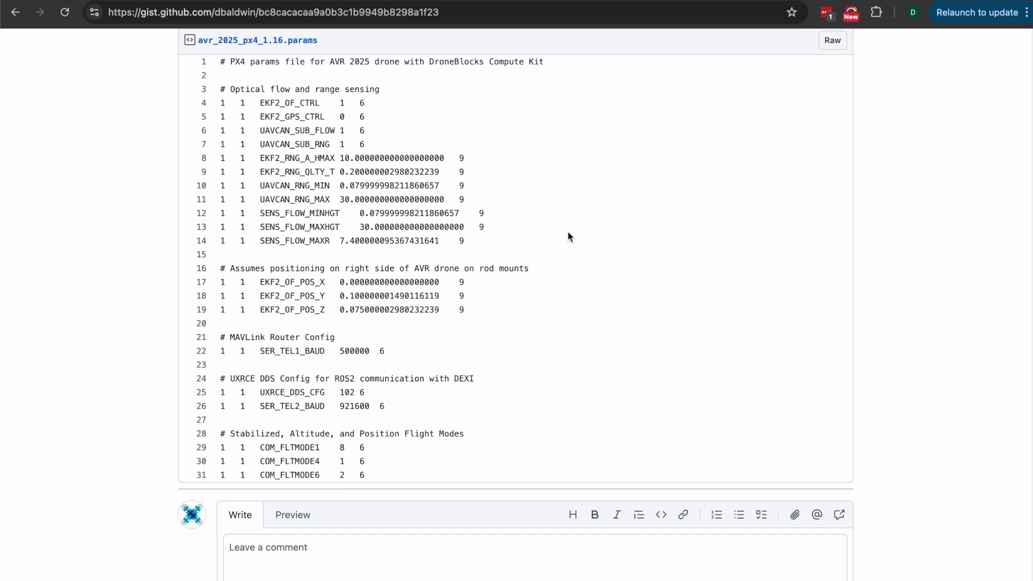
scroll(569, 236, down, 2)
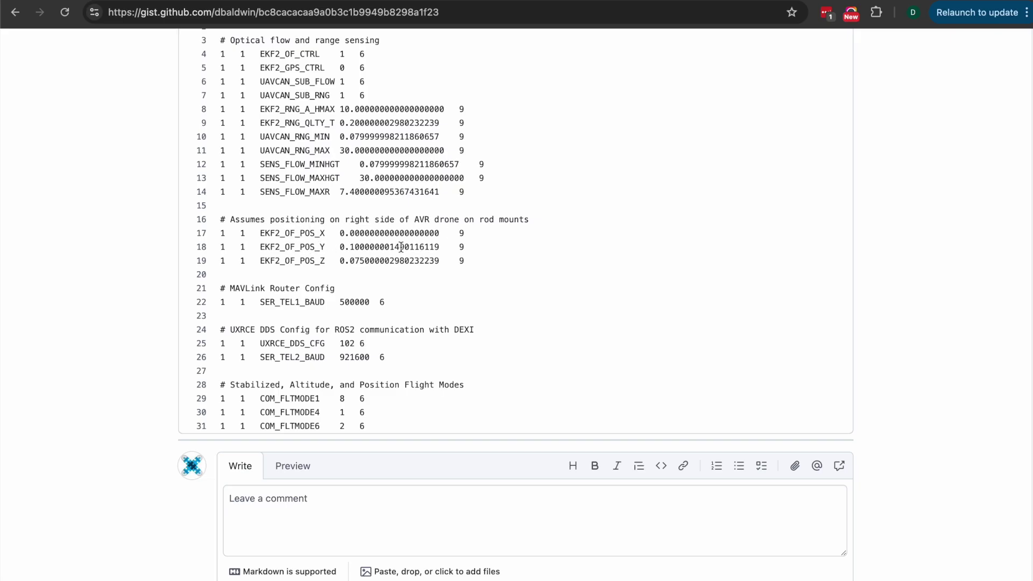
Check the ARK Flow mounting axes in the PX4 guide against the gist's EKF2_OF_POS offsets, and review its remaining parameters
click(322, 7)
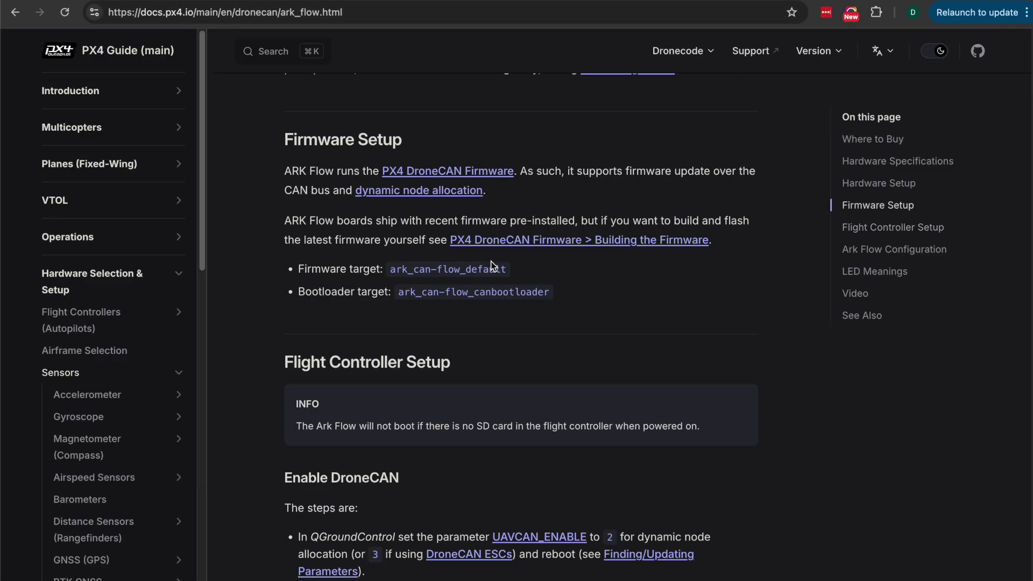
scroll(491, 264, up, 9)
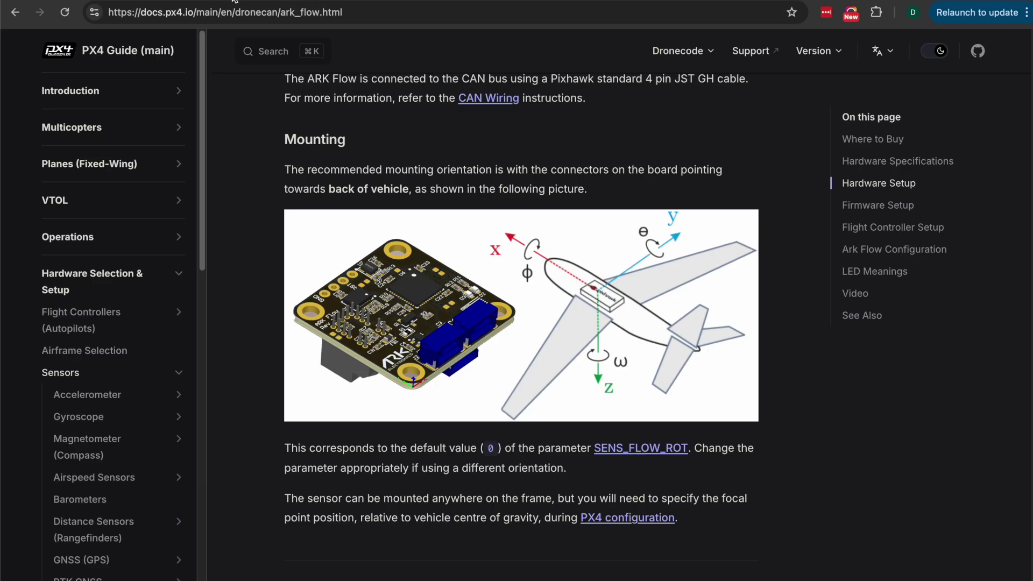
click(293, 1)
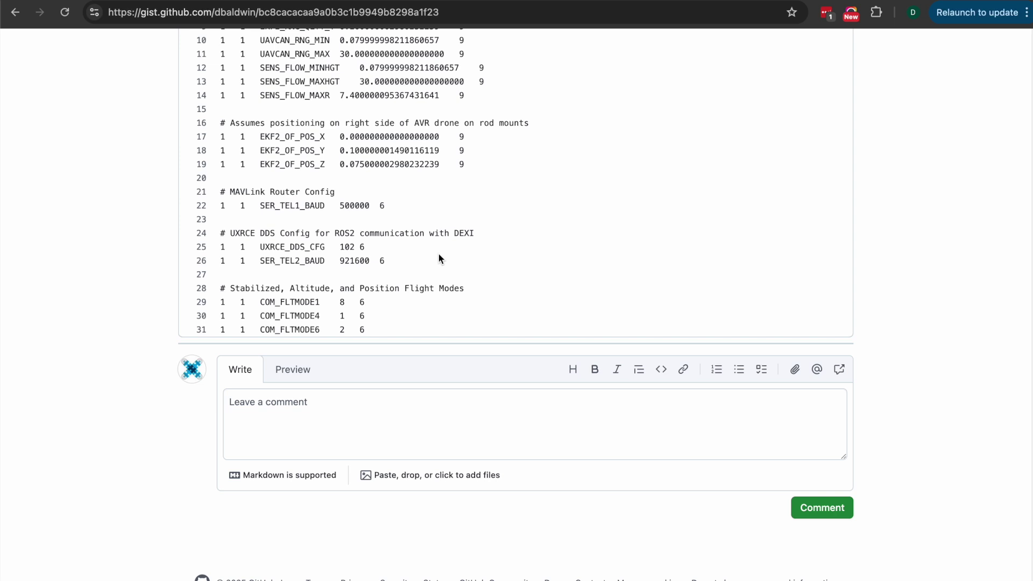
scroll(459, 246, up, 2)
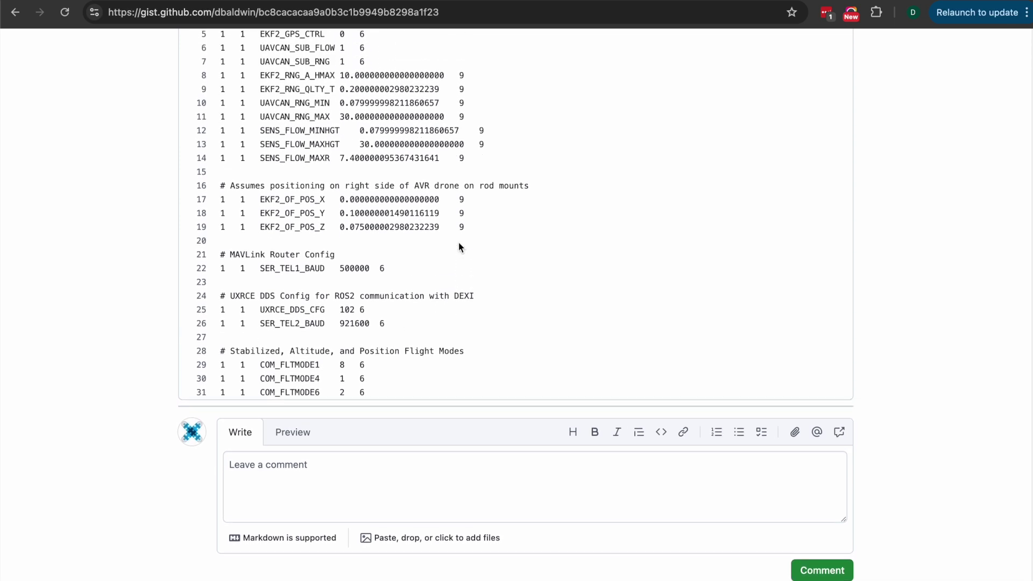
Switch to QGroundControl and load avr_2025_px4_1.16.params from the gist folder in Downloads, applying all differing parameters to the vehicle
key(super+Tab)
key(super+Tab)
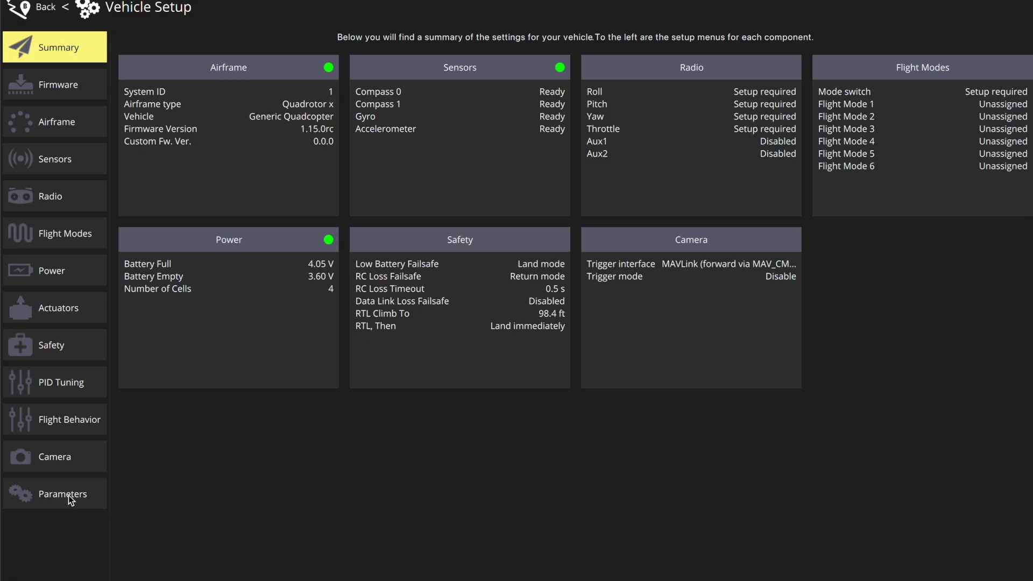
click(69, 500)
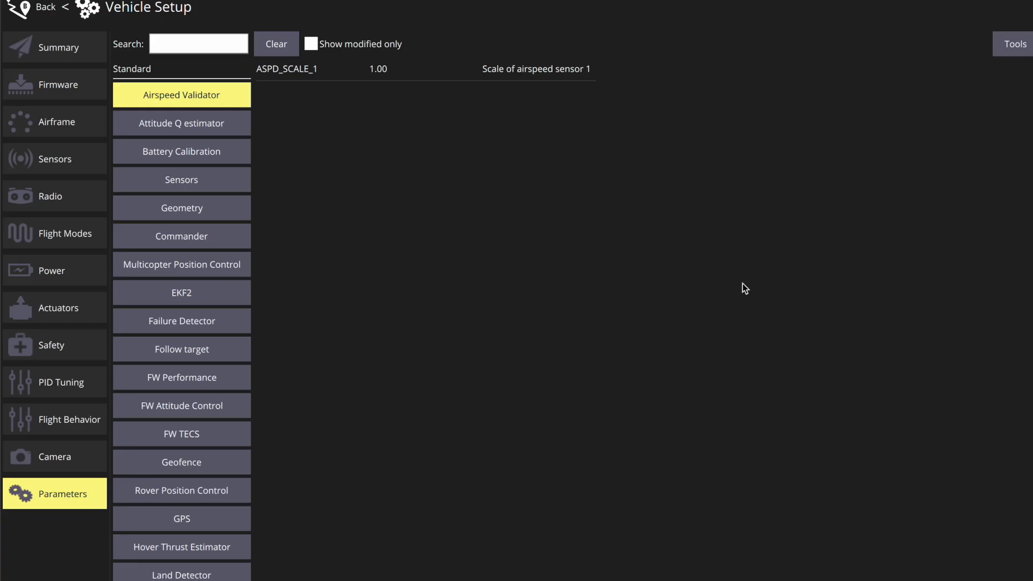
click(1003, 47)
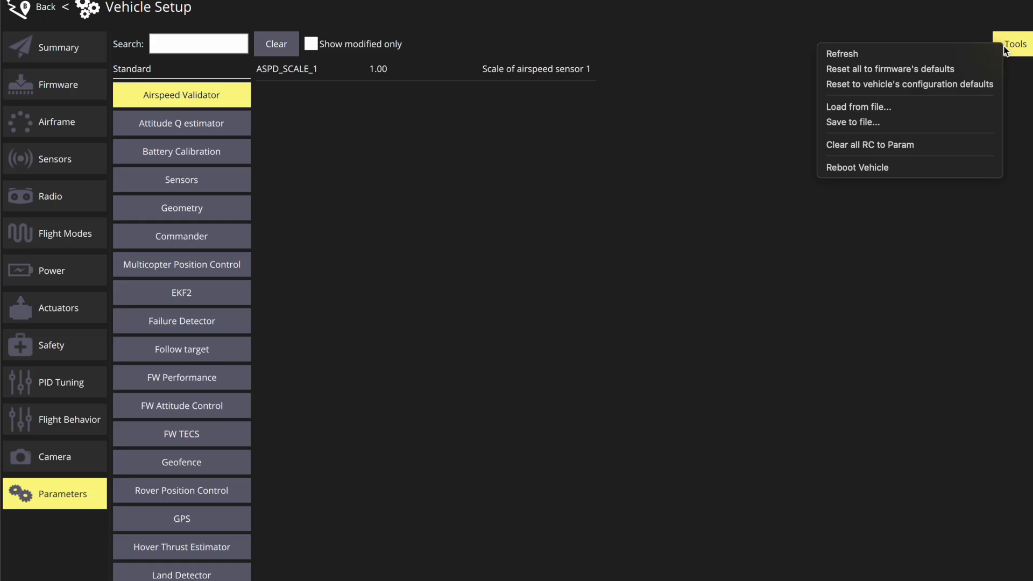
click(873, 108)
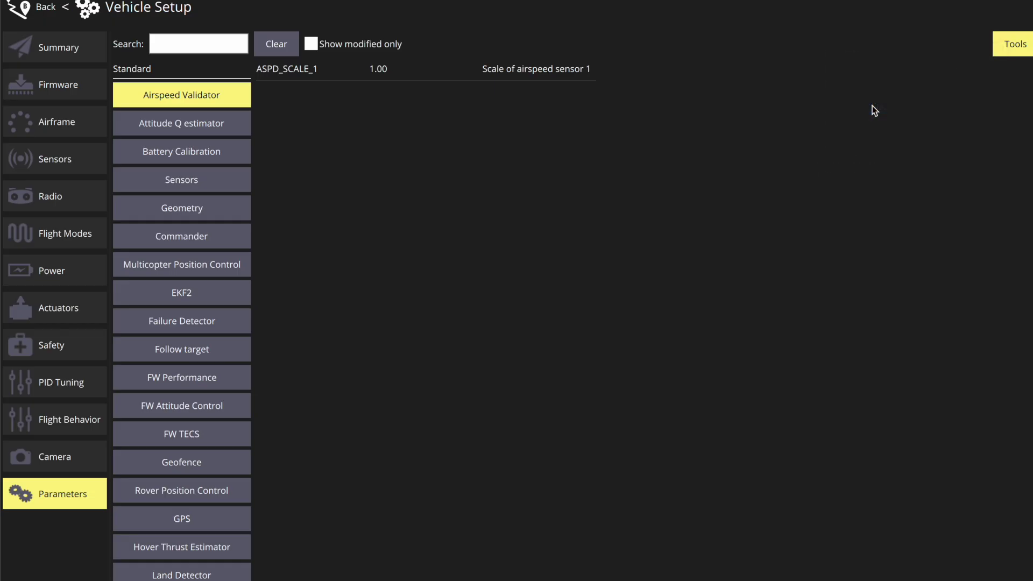
click(296, 288)
click(396, 215)
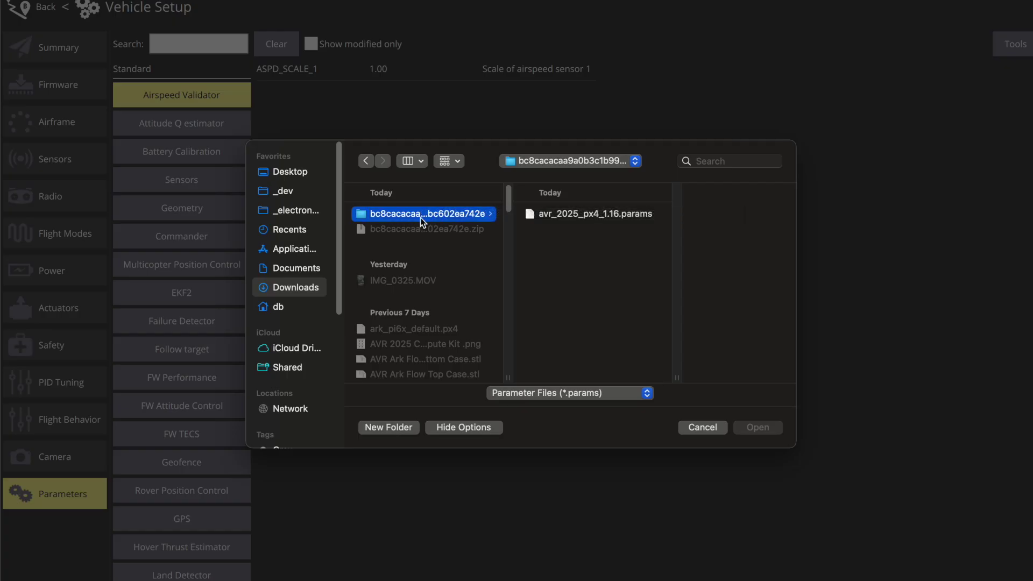
click(588, 215)
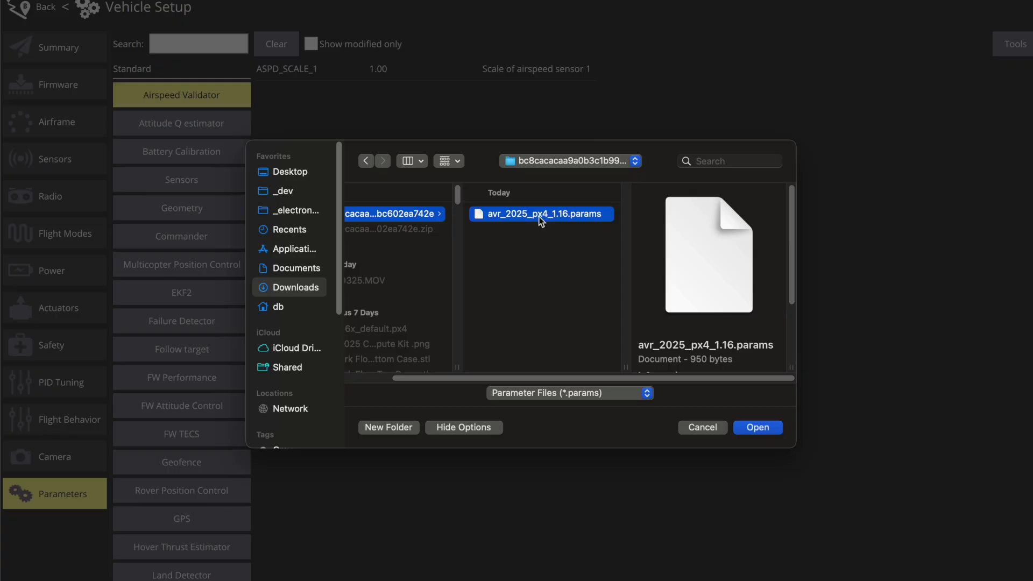
click(762, 428)
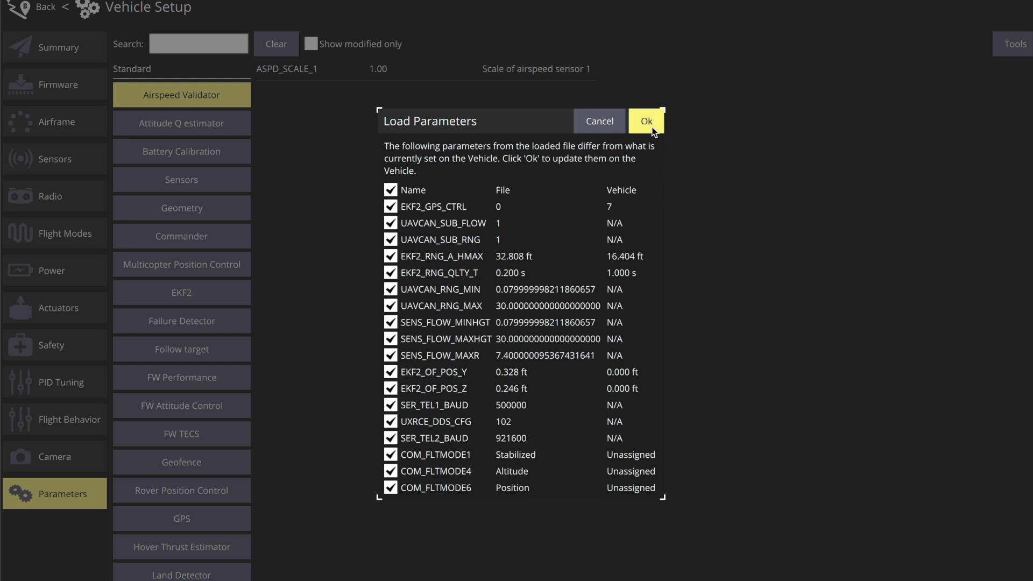
click(647, 121)
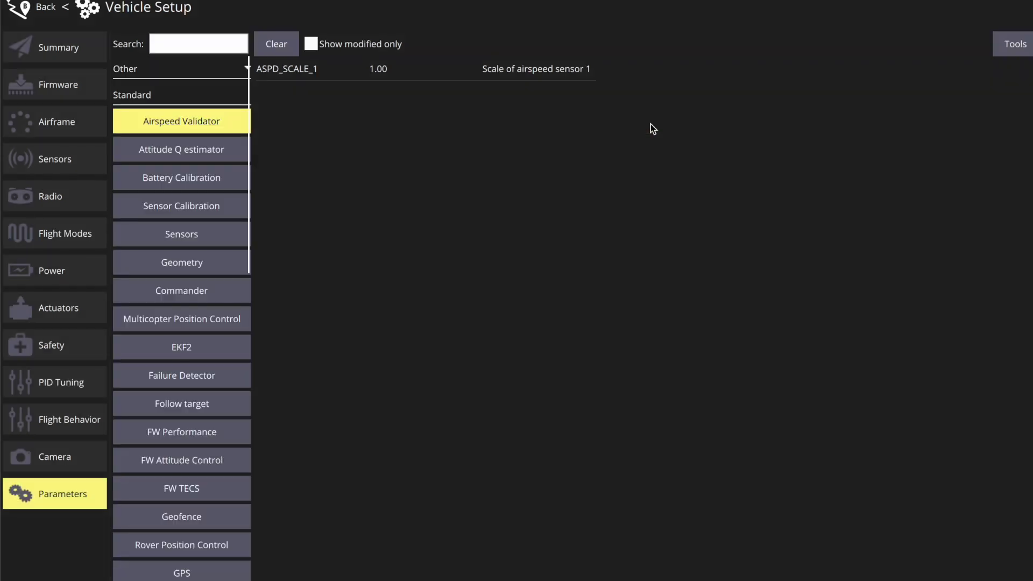
Filter the vehicle parameters to modified ones only and look through the list
click(312, 44)
scroll(354, 109, down, 10)
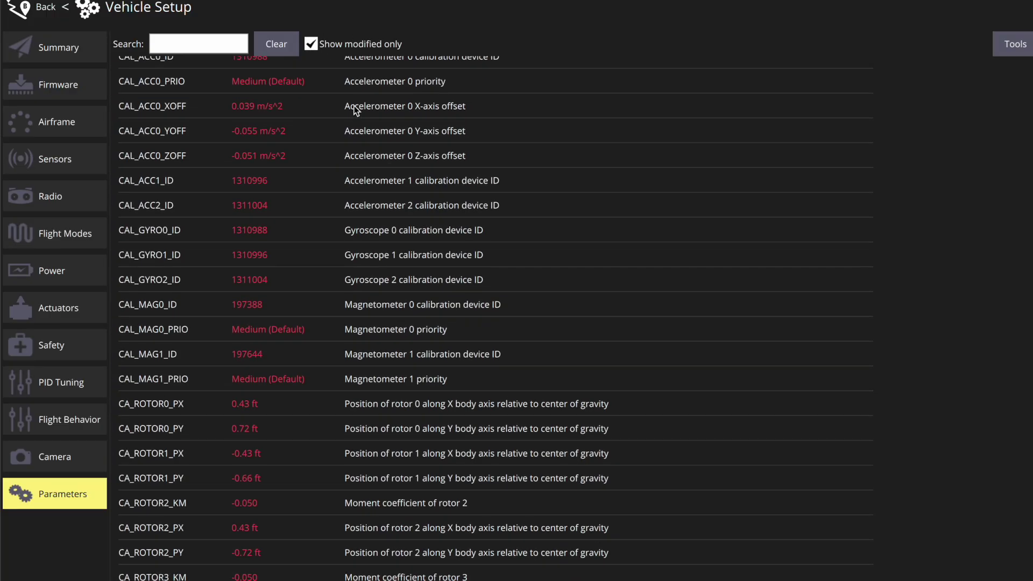
scroll(354, 109, down, 4)
scroll(333, 121, up, 1)
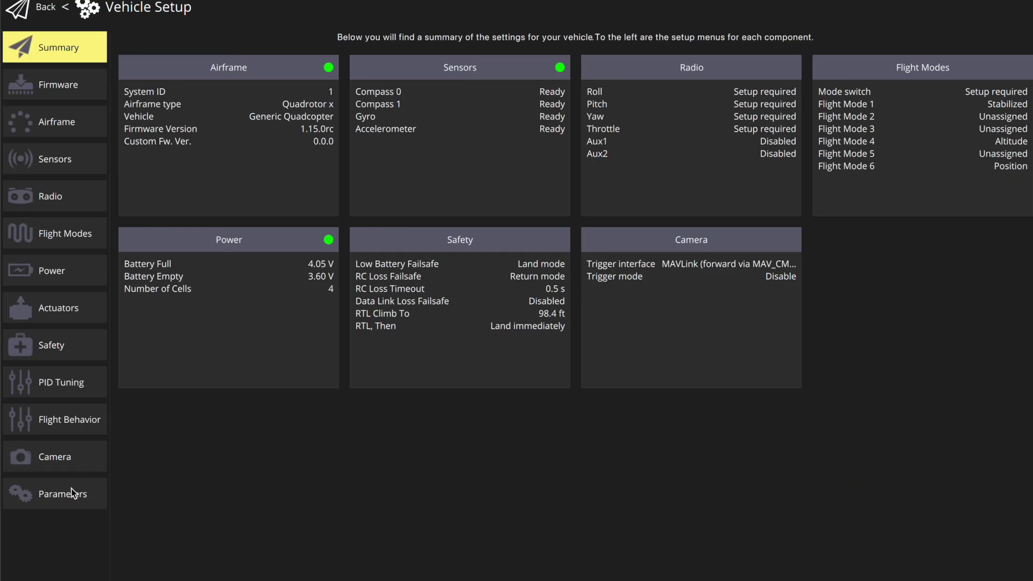
Reboot the vehicle from the parameter tools and confirm the reboot
click(72, 493)
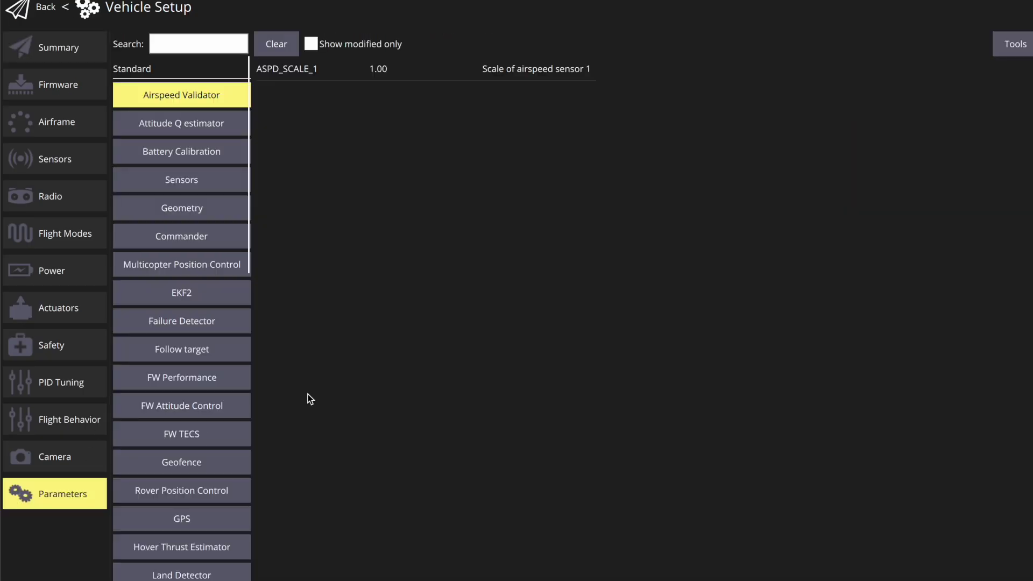
click(1017, 43)
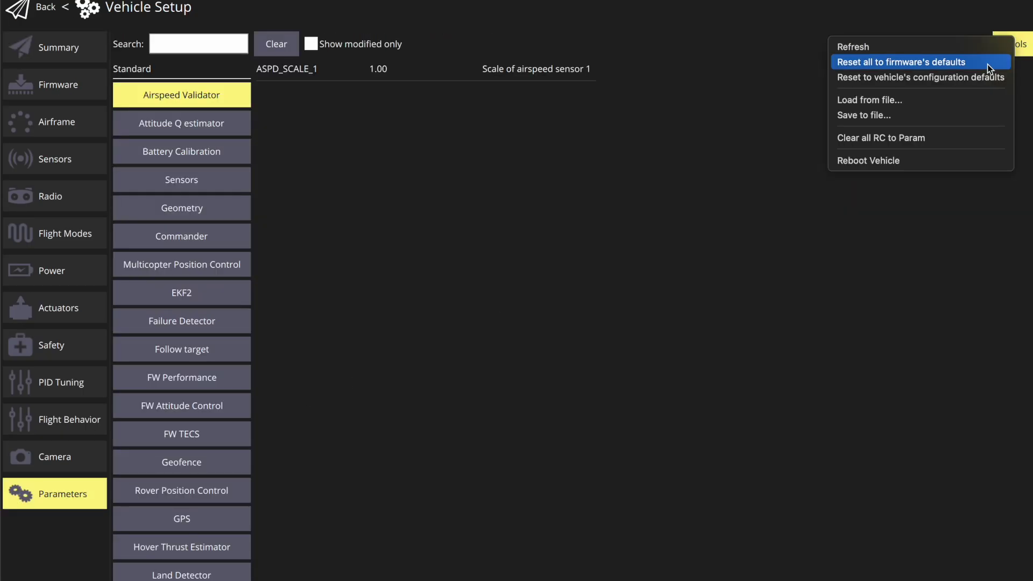
click(896, 161)
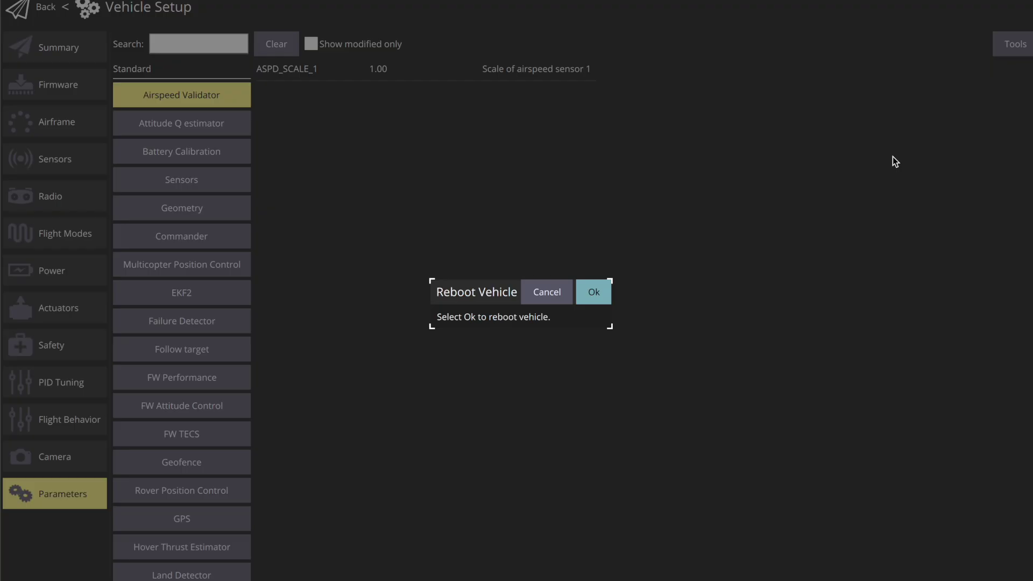
click(593, 293)
Search the vehicle parameters for EKF2_OF to check the optical flow settings
click(65, 499)
click(192, 45)
text(EKF2)
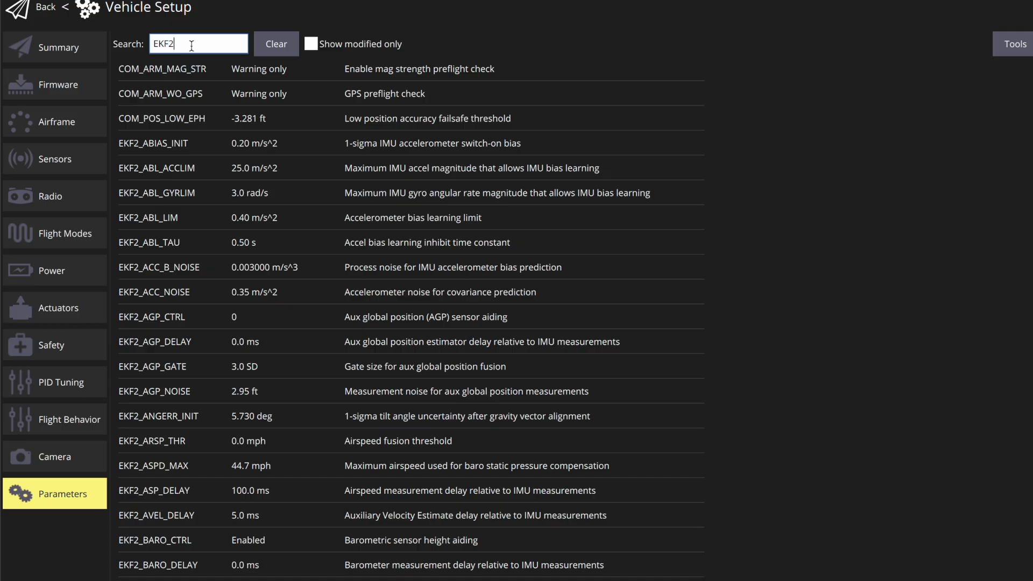
text(_OF)
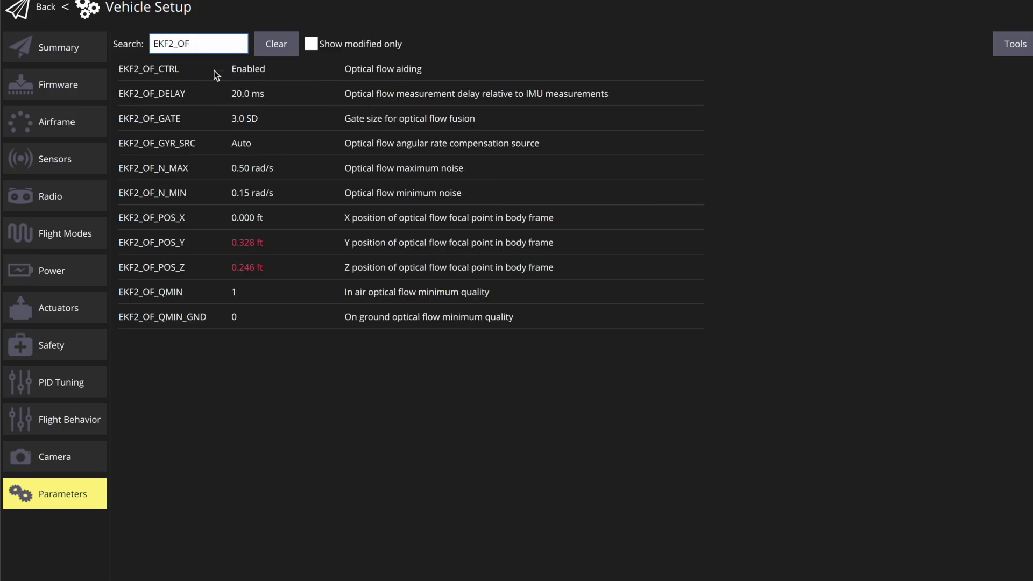
Leave the vehicle setup, open the MAVLink Inspector in the Analyze Tools and examine the live DISTANCE_SENSOR message
click(21, 11)
click(21, 10)
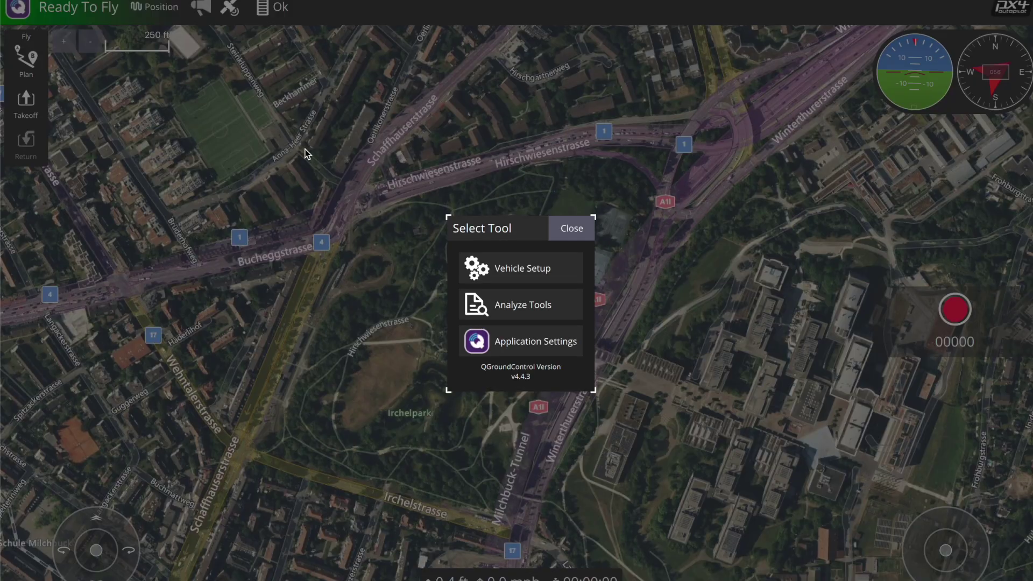
click(545, 306)
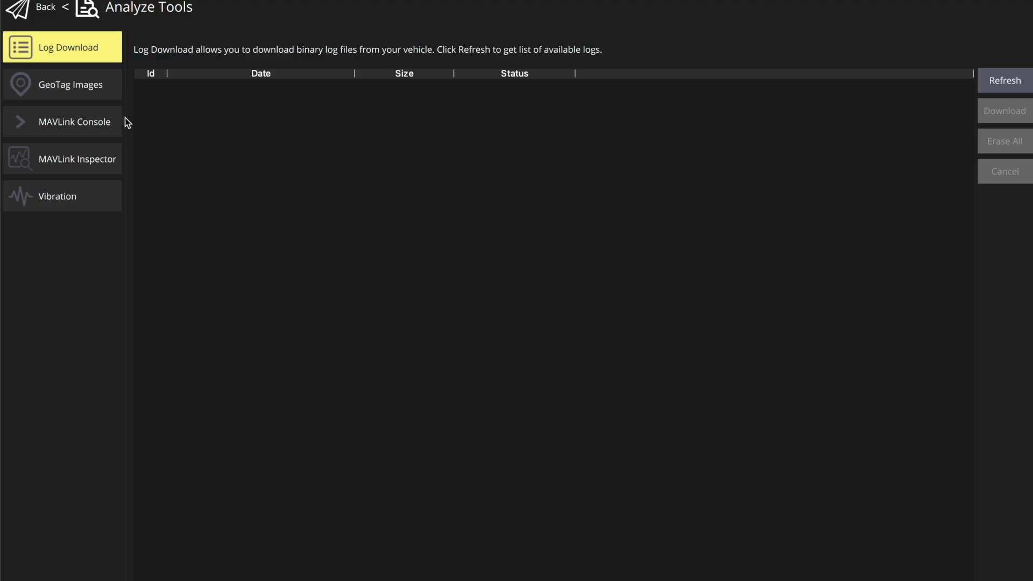
click(60, 154)
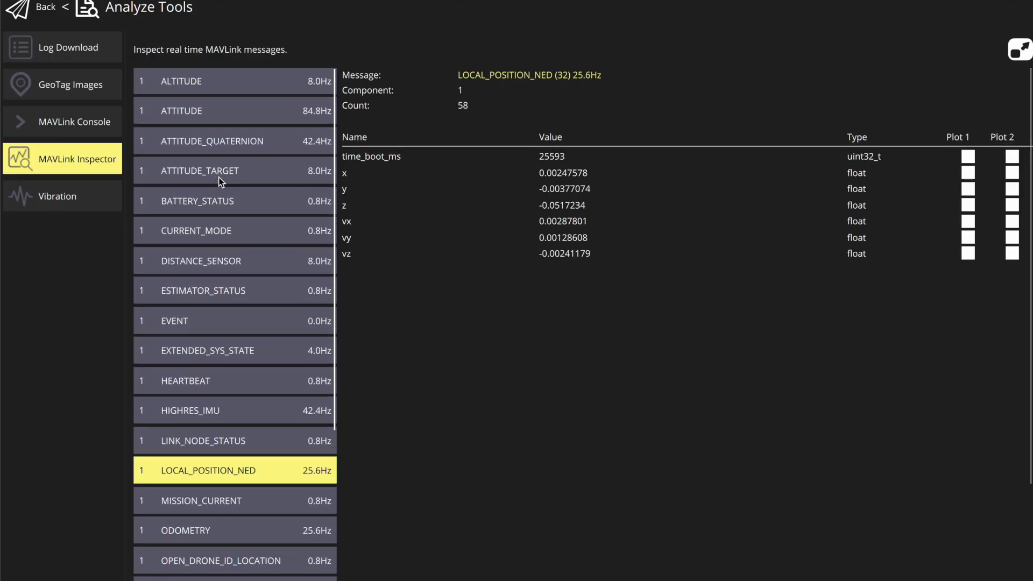
click(224, 291)
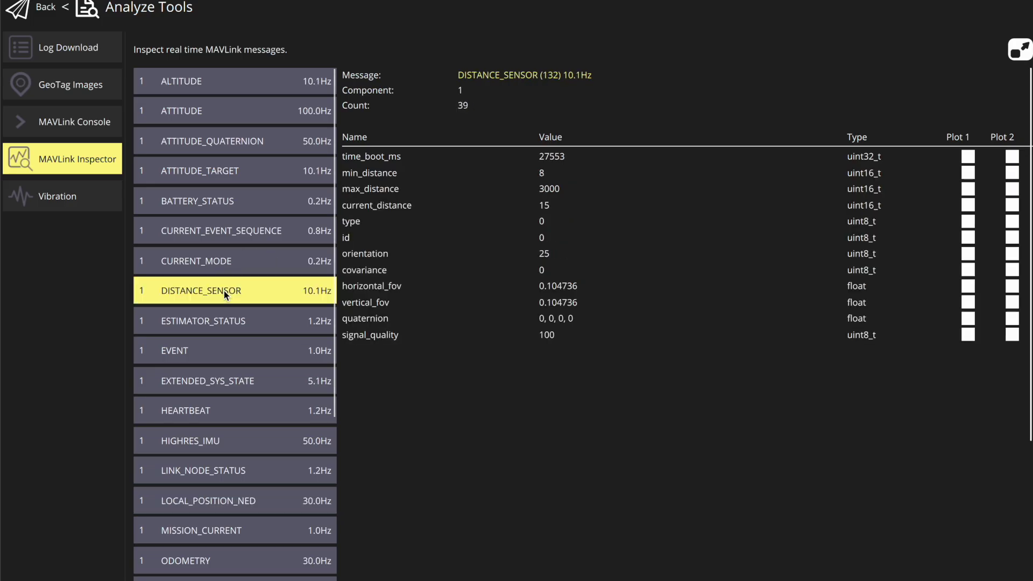
Examine the live OPTICAL_FLOW_RAD message in the MAVLink Inspector's message list
scroll(299, 269, down, 2)
scroll(299, 269, down, 2)
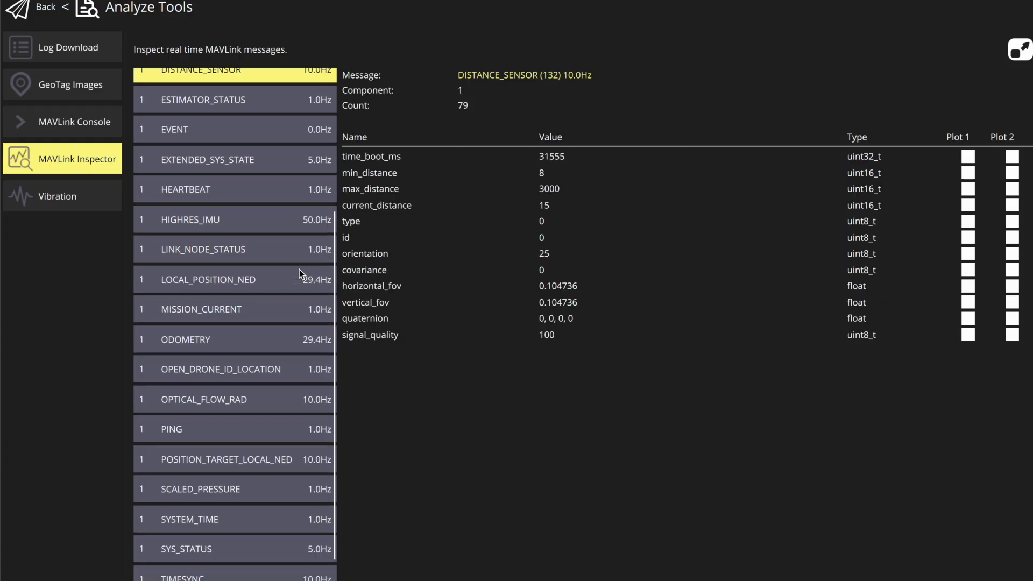
click(227, 402)
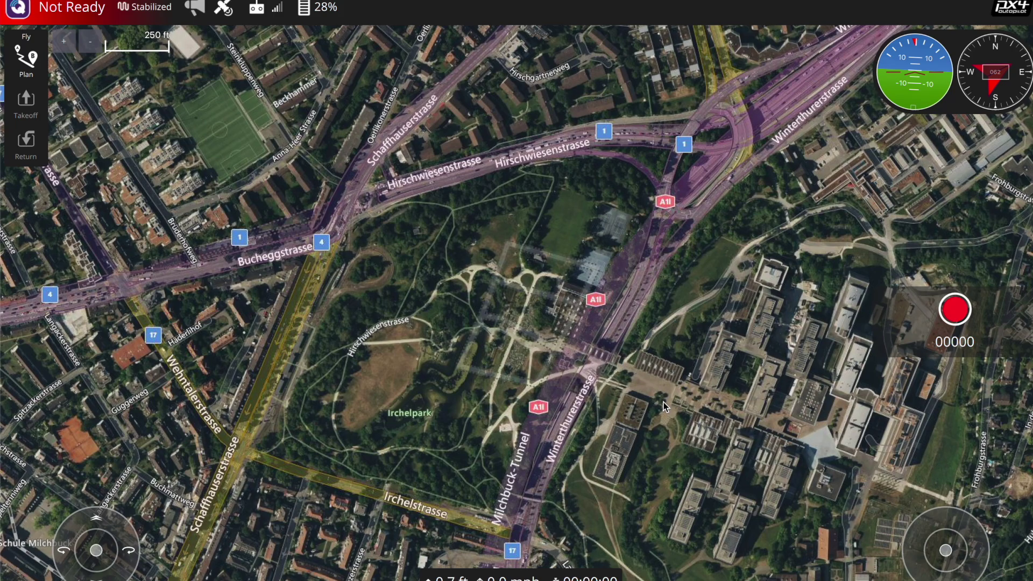
Check the vehicle's arming check report in the Fly view and close it again
click(83, 12)
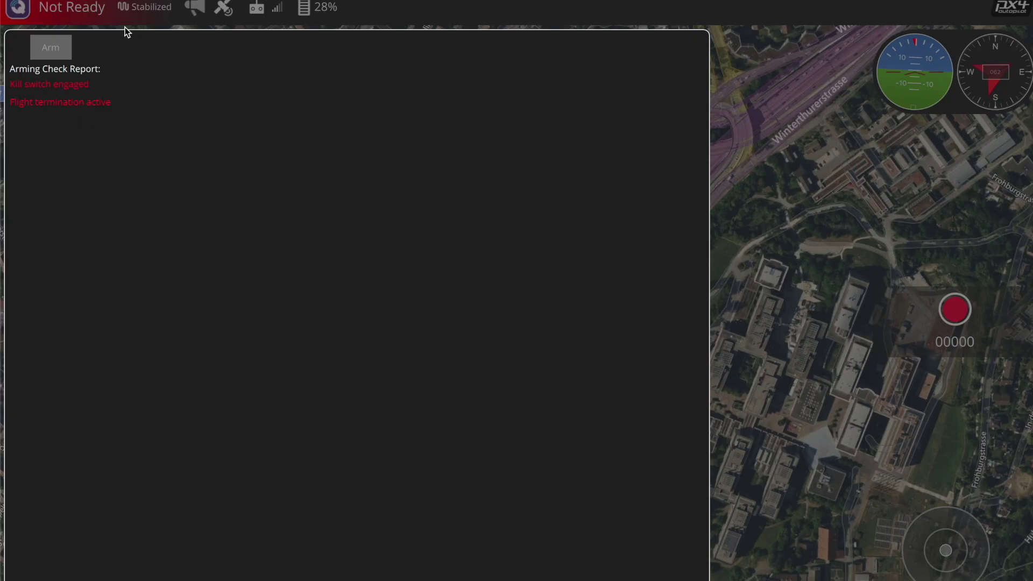
click(81, 8)
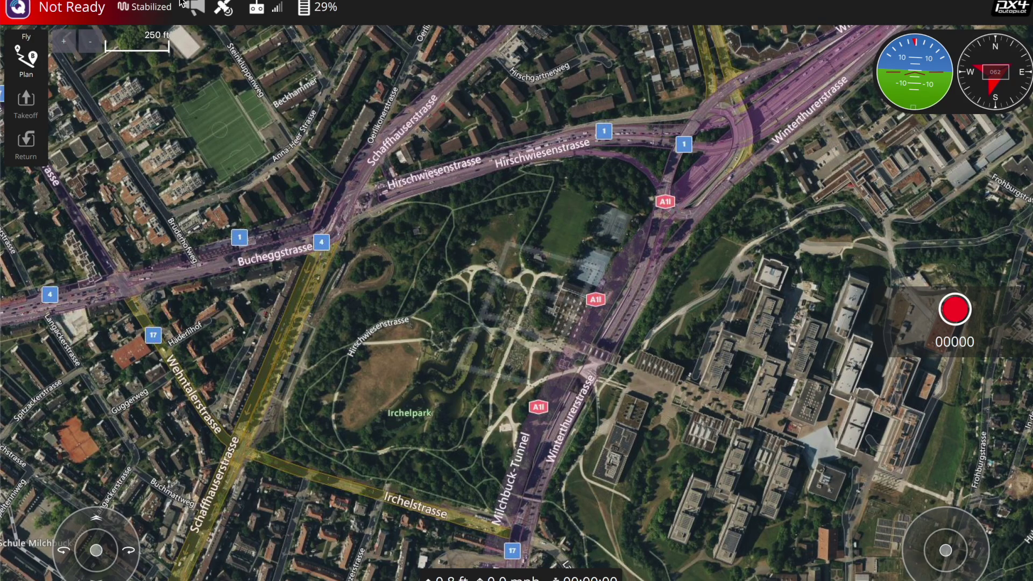